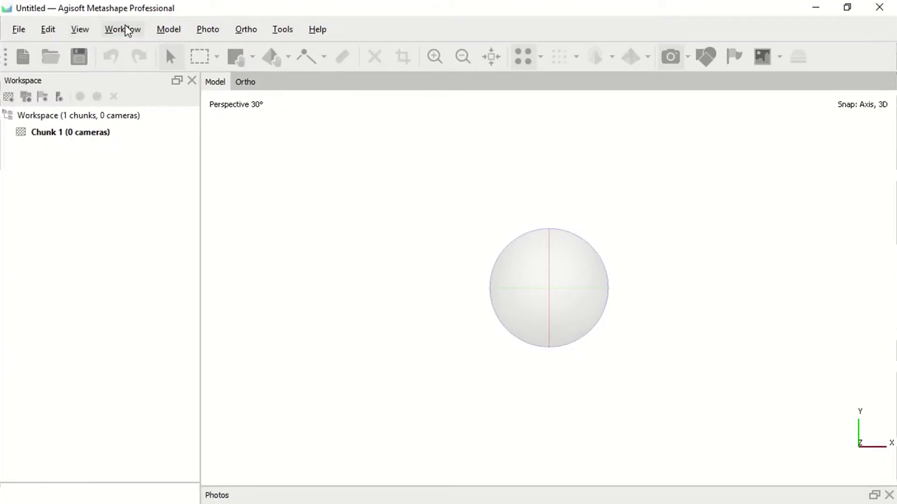
# Step: Add all drone photos from the RawPics folder to Chunk 1
pyautogui.click(127, 30)
pyautogui.click(151, 68)
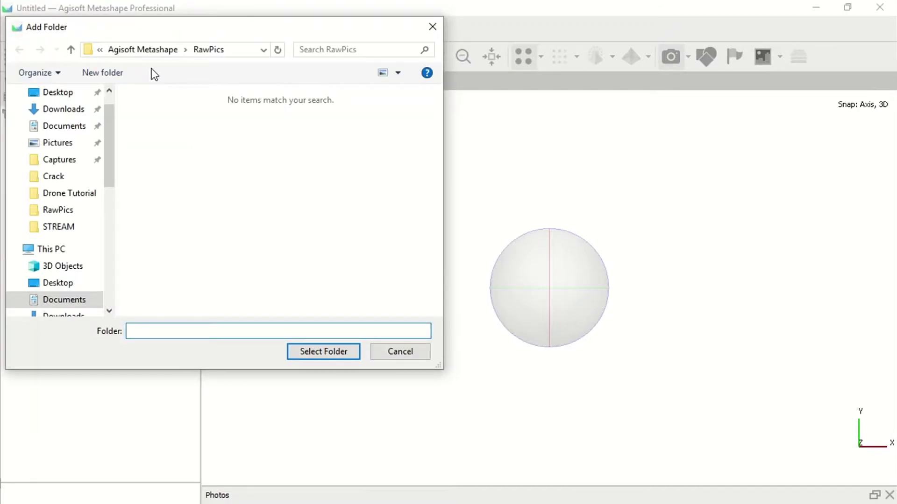
pyautogui.click(208, 49)
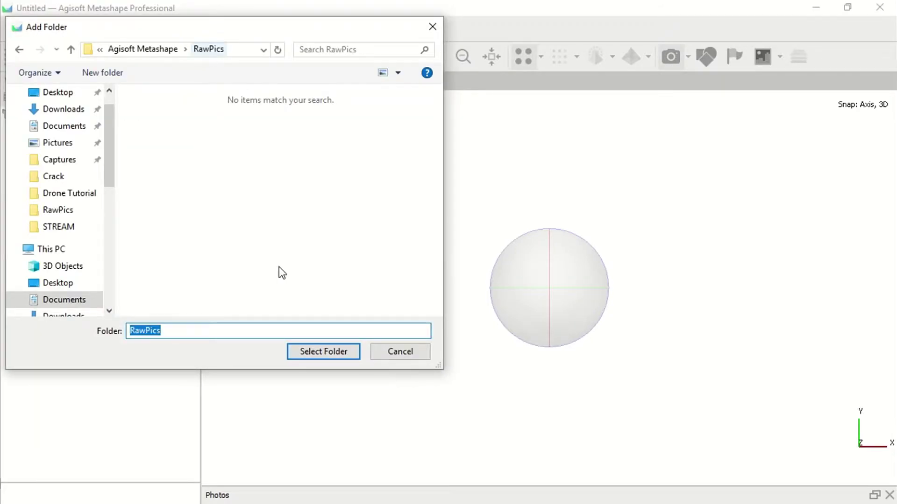
pyautogui.click(321, 352)
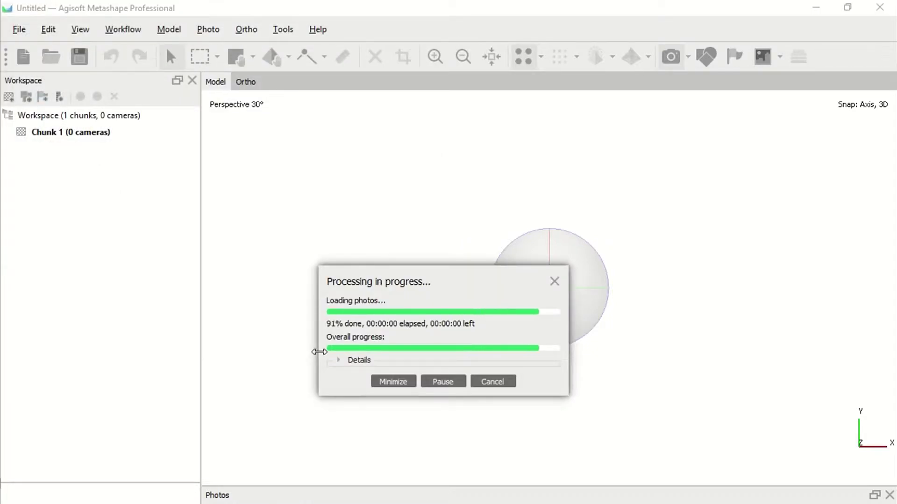
pyautogui.click(425, 499)
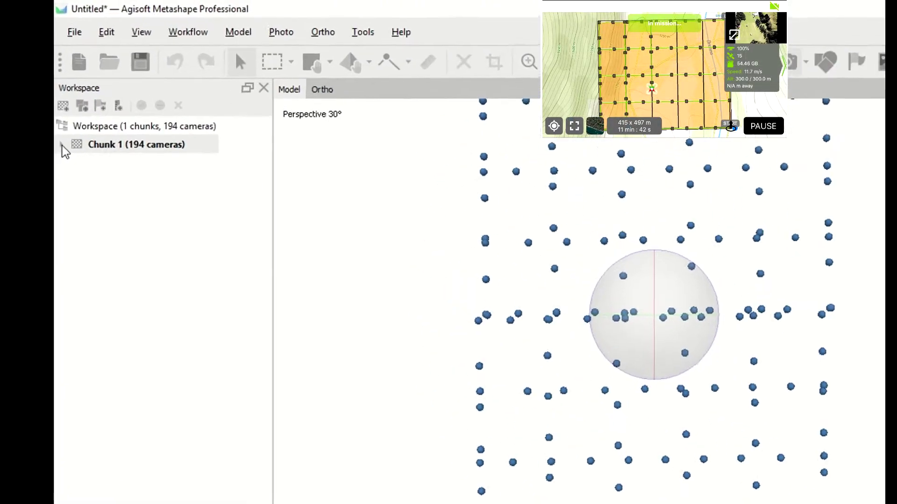
# Step: Select all cameras in Chunk 1, DJI_0302 through DJI_0495, and estimate the image quality of the selected cameras
pyautogui.click(46, 125)
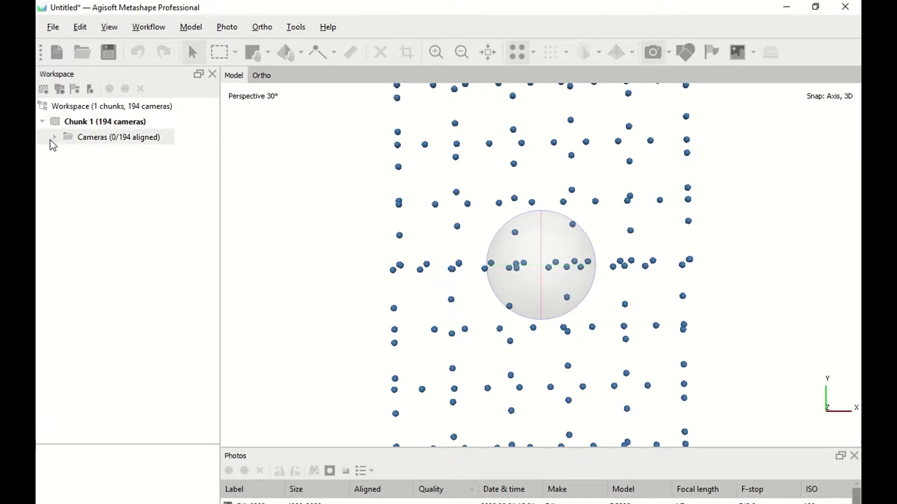
pyautogui.click(55, 137)
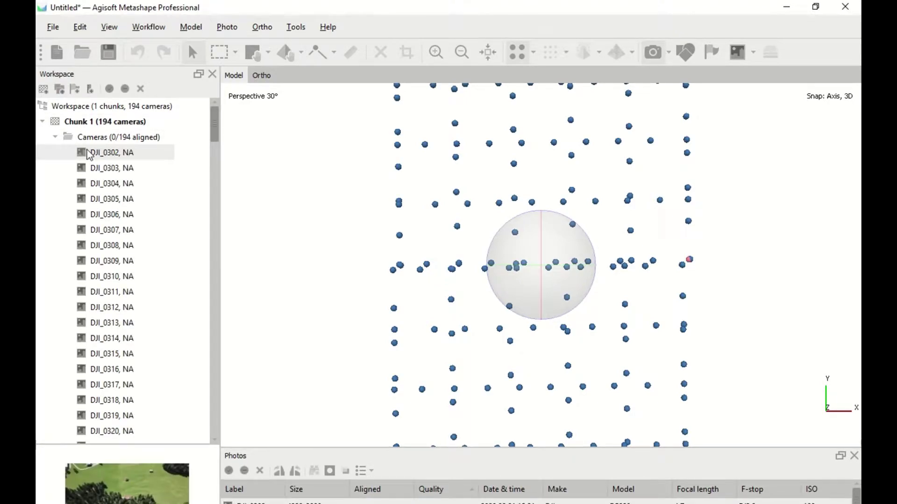
pyautogui.hotkey('shift', 'End')
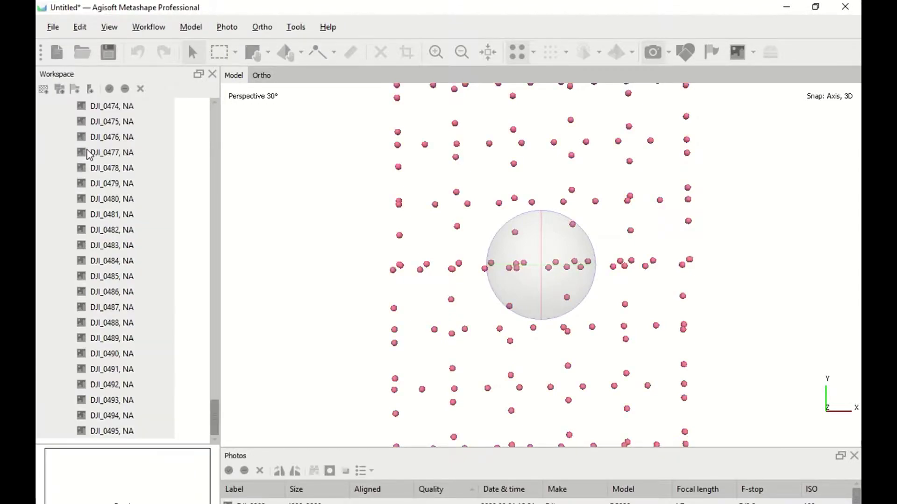
pyautogui.rightClick(88, 150)
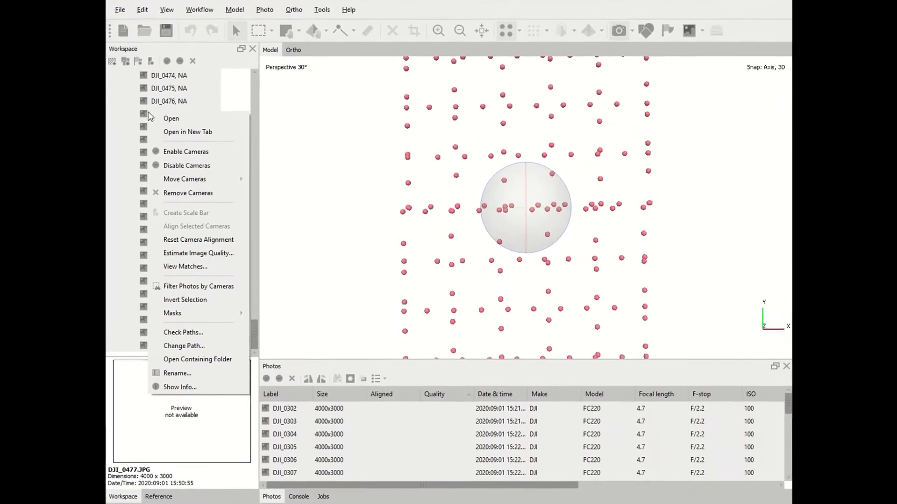
pyautogui.click(142, 320)
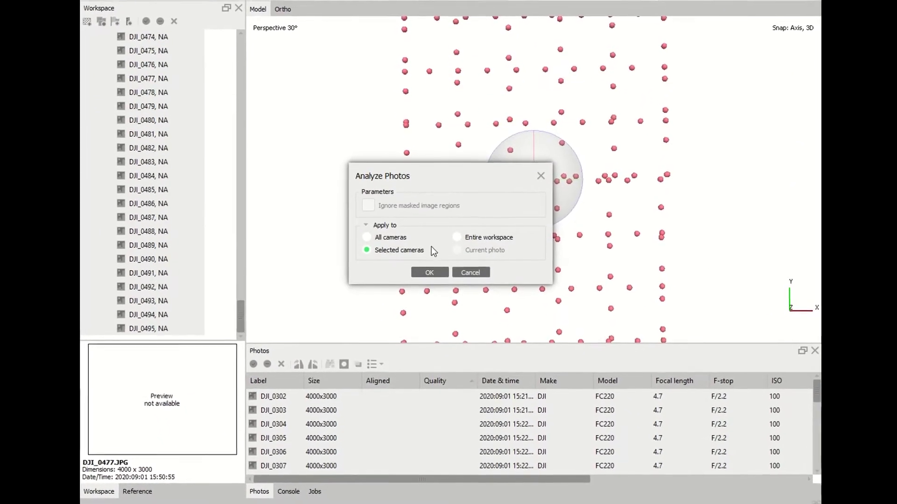
pyautogui.click(422, 280)
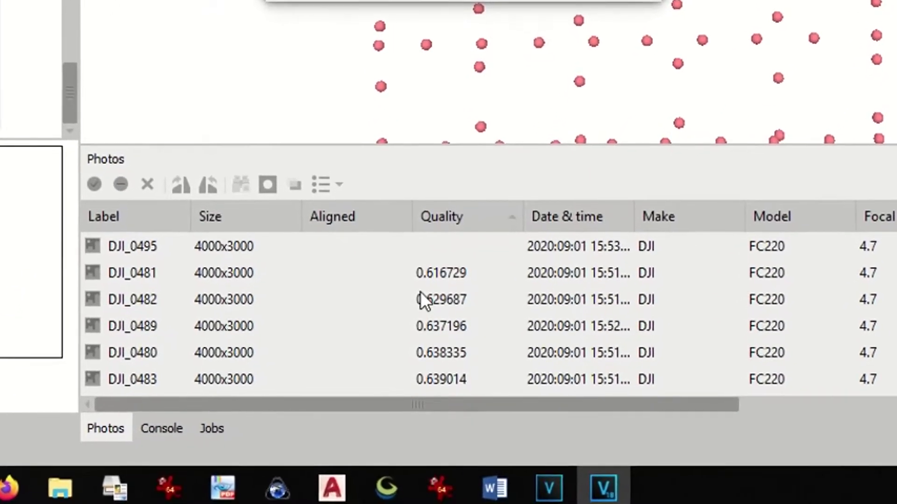
# Step: Review the estimated quality values of the photos from lowest to highest
pyautogui.scroll(-6, 392, 236)
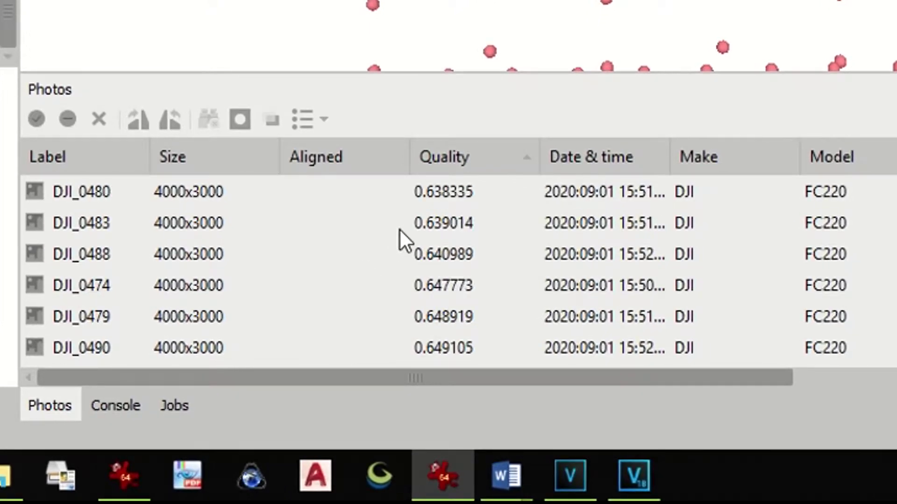
pyautogui.scroll(-8, 415, 286)
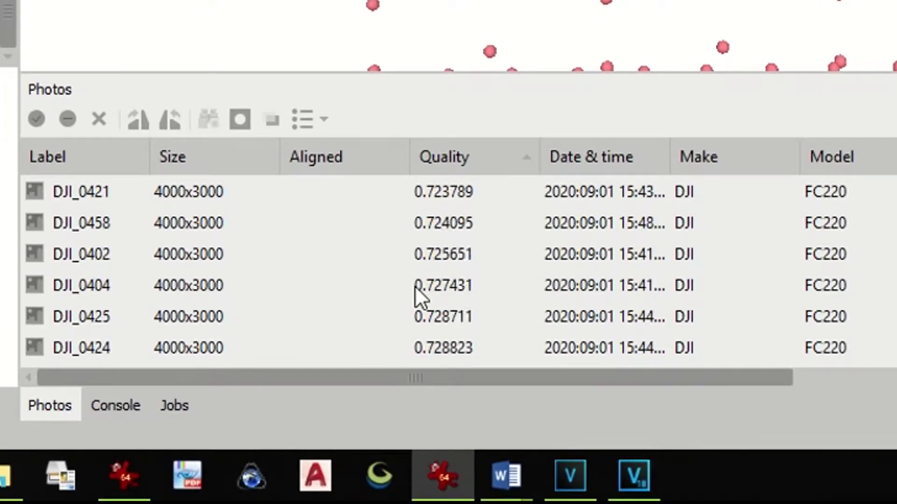
pyautogui.scroll(-10, 448, 269)
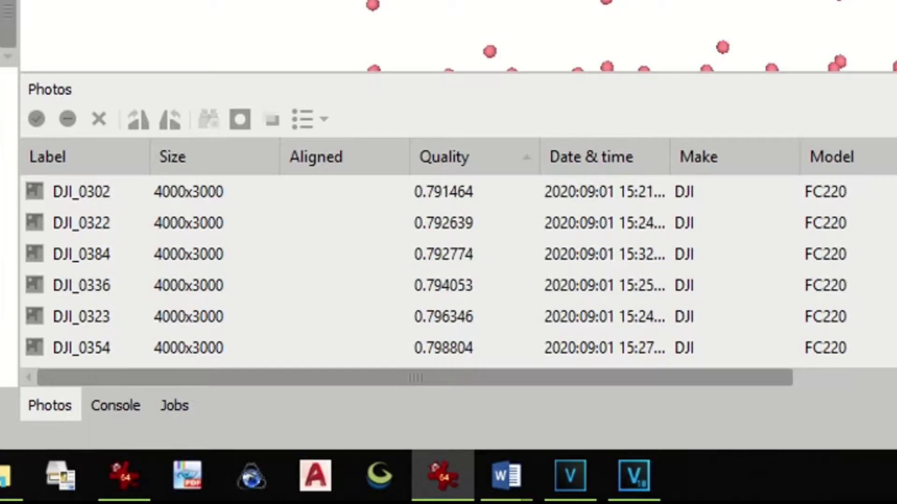
pyautogui.scroll(4, 448, 269)
pyautogui.scroll(20, 448, 270)
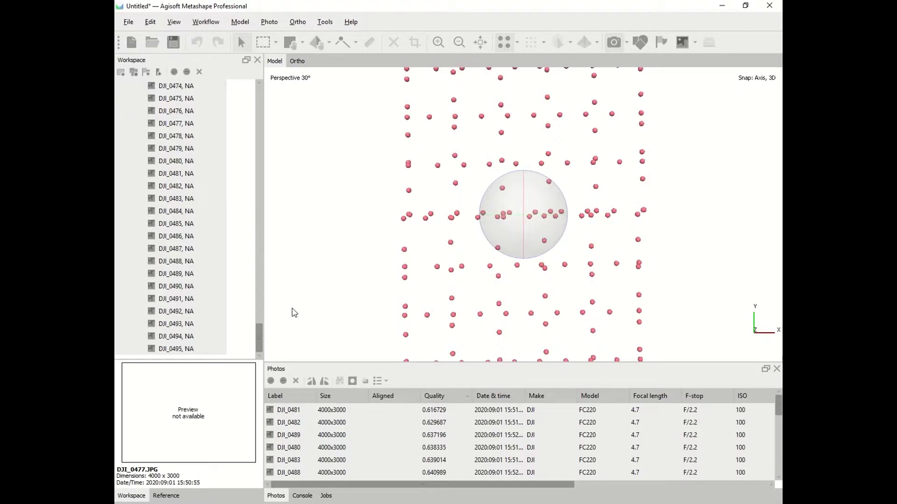
# Step: Convert the reference coordinates of cameras and markers to WGS 84 / UTM zone 32N (EPSG::32632) with Yaw, Pitch, Roll angles
pyautogui.click(166, 496)
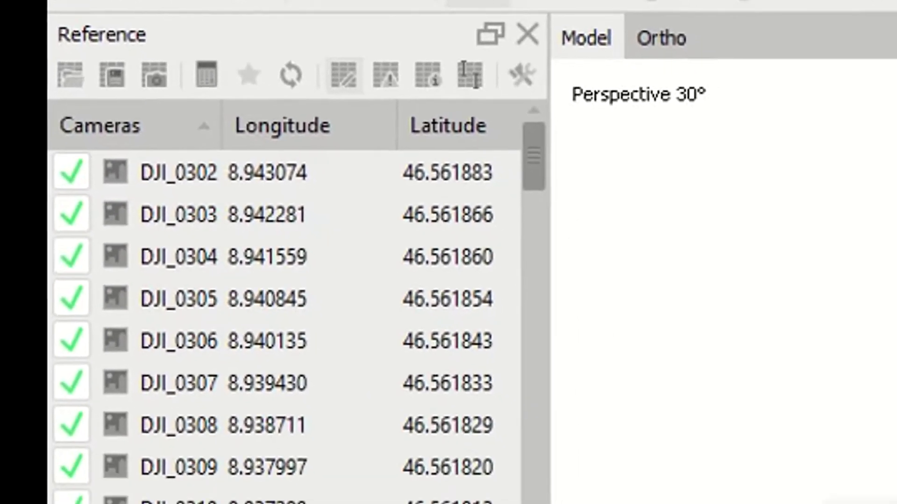
pyautogui.click(371, 183)
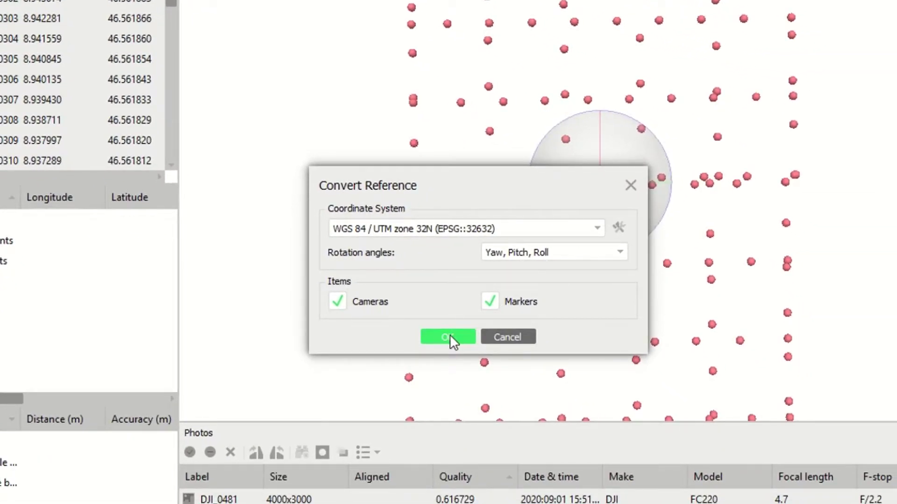
pyautogui.click(449, 335)
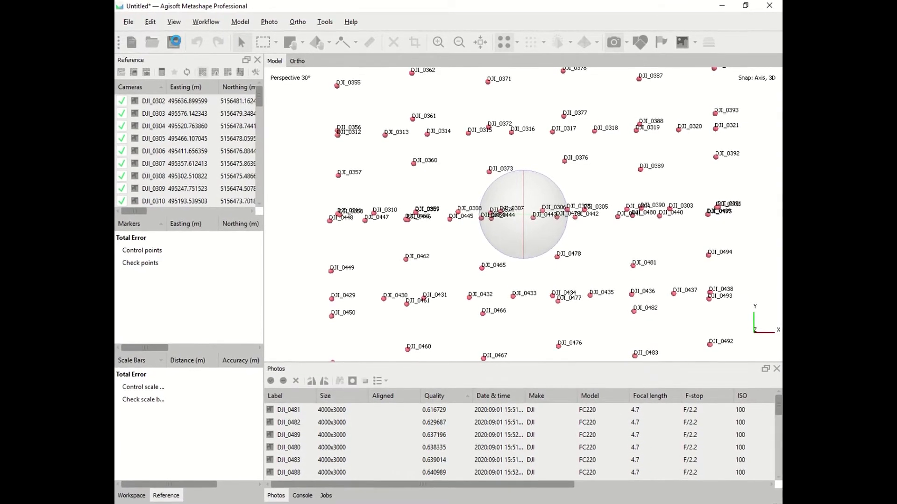
# Step: Save the project in the Agisoft Metashape folder as IPD site
pyautogui.click(174, 42)
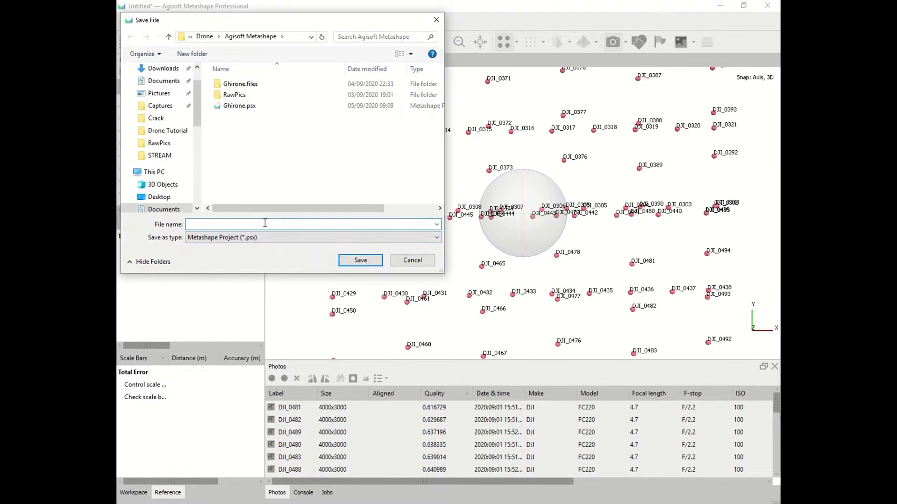
pyautogui.write('IPD site')
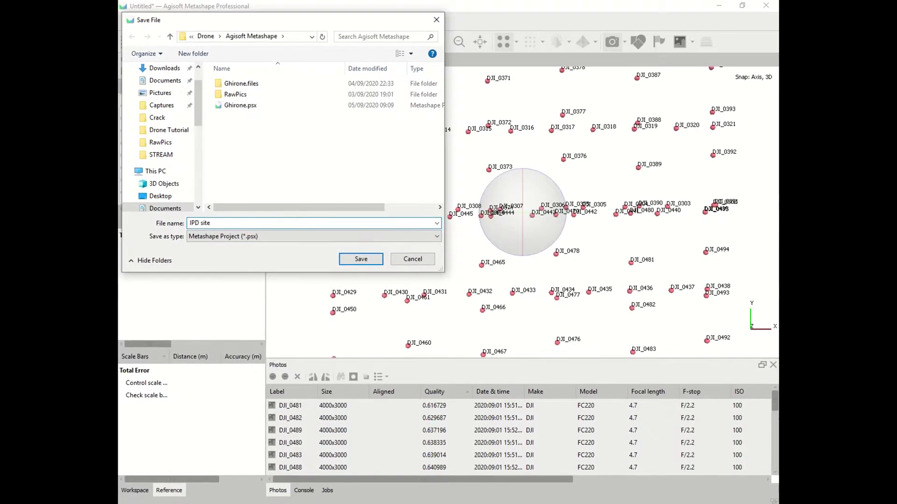
pyautogui.press('Return')
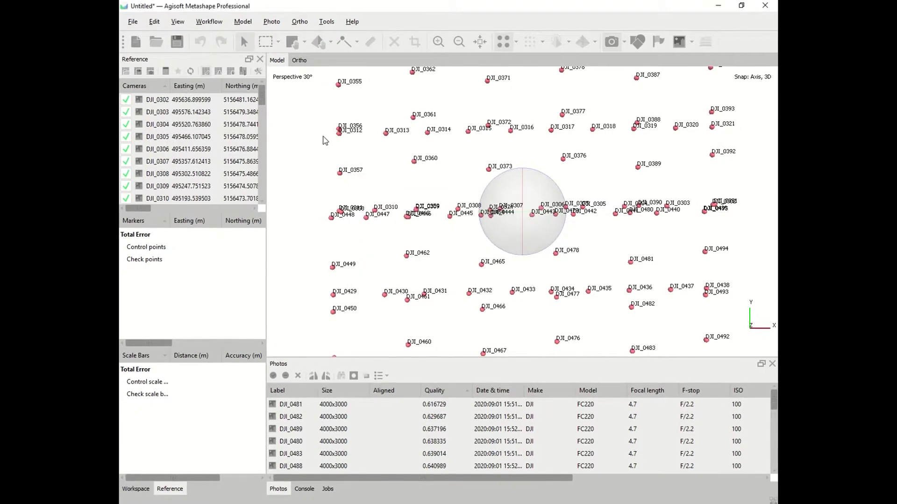
# Step: Align the photos with Medium accuracy, Source reference preselection, no generic preselection, a key point limit of 120,000 and a tie point limit of 0
pyautogui.click(213, 22)
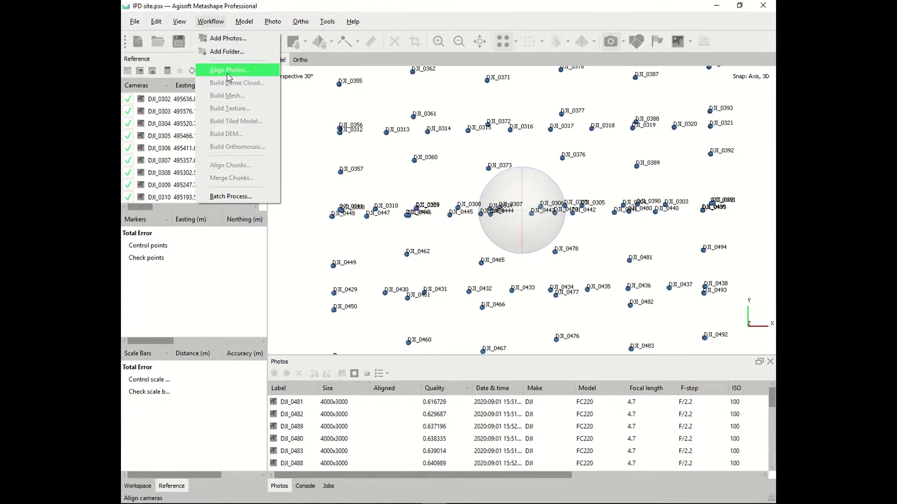
pyautogui.click(229, 71)
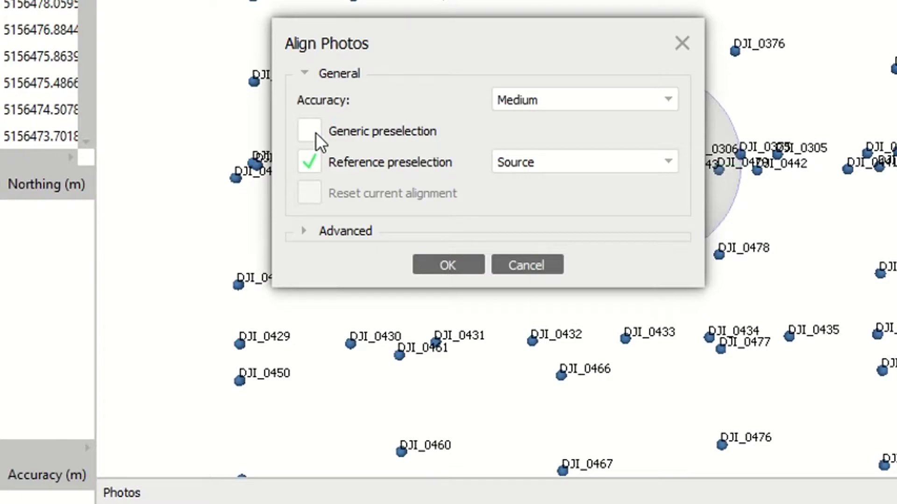
pyautogui.click(304, 231)
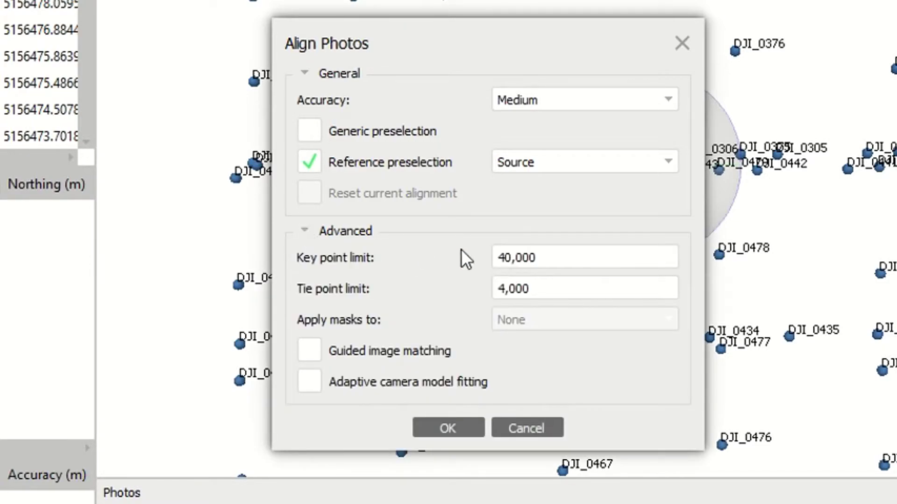
pyautogui.click(509, 265)
pyautogui.write('130000')
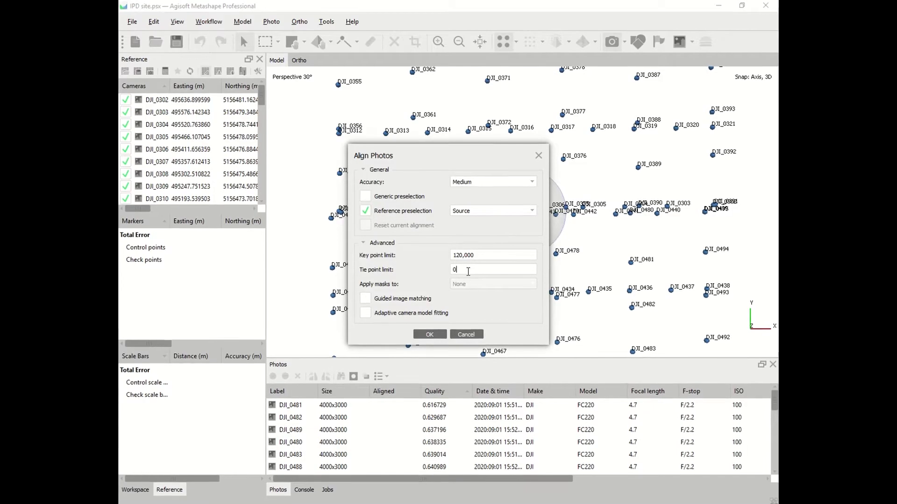
pyautogui.doubleClick(529, 289)
pyautogui.write('0')
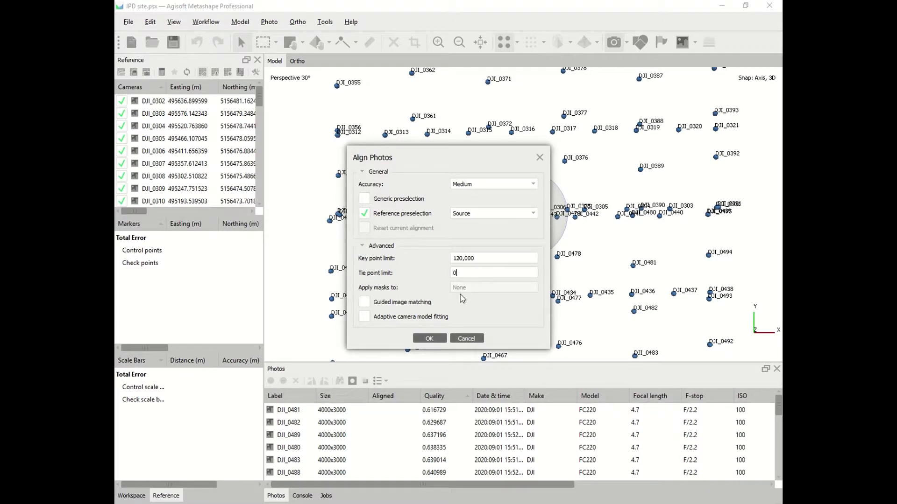
pyautogui.click(433, 340)
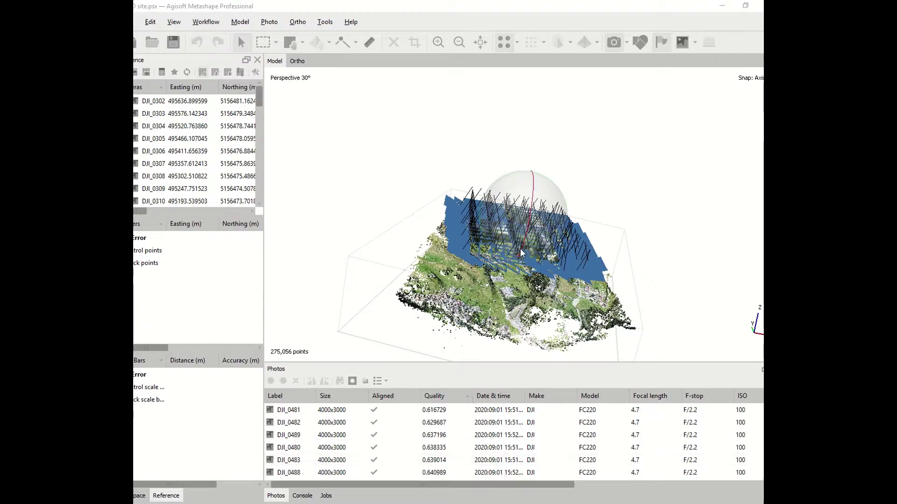
# Step: Build a dense cloud with Medium quality, Moderate depth filtering and point colors calculated
pyautogui.moveTo(521, 253); pyautogui.dragTo(499, 232)
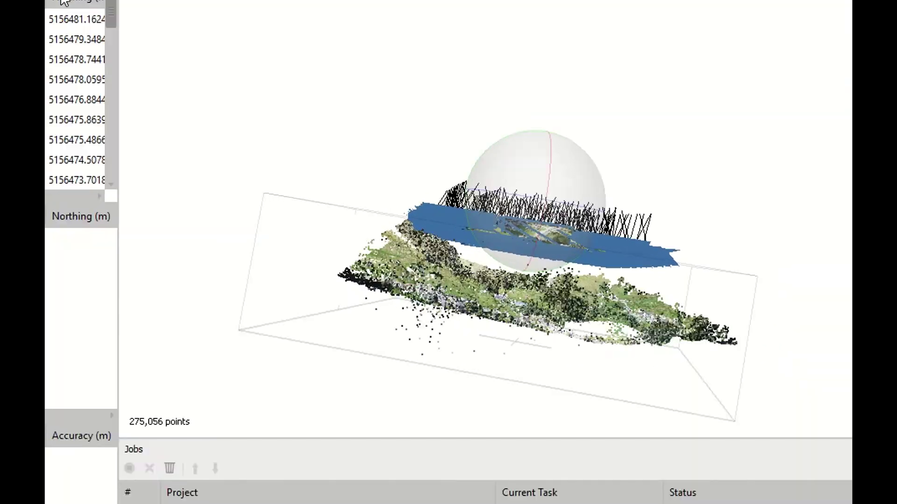
pyautogui.click(466, 217)
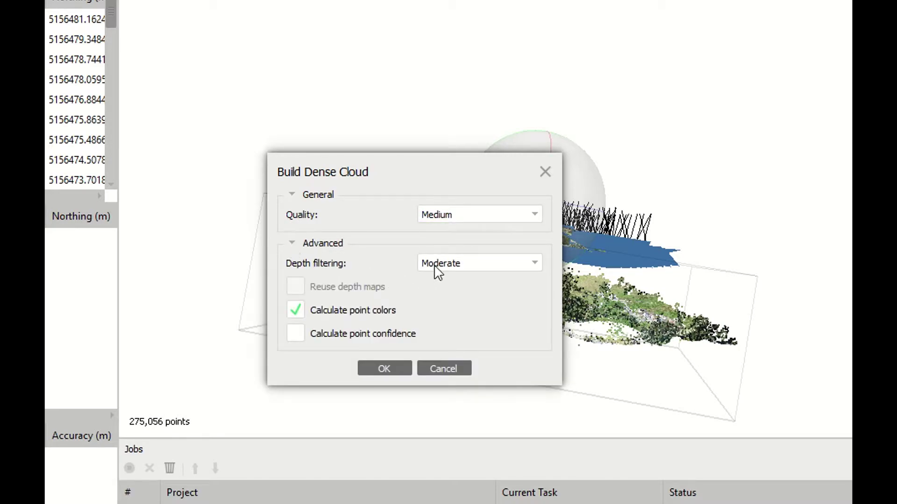
pyautogui.click(436, 264)
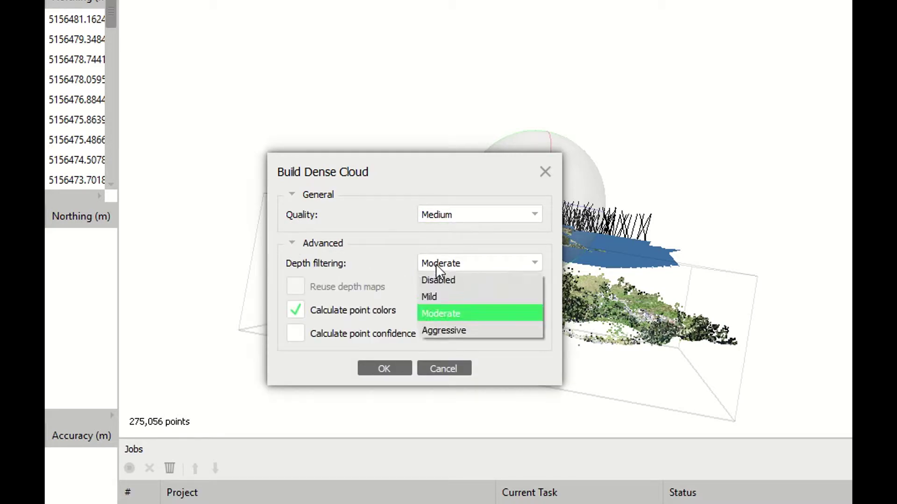
pyautogui.click(442, 312)
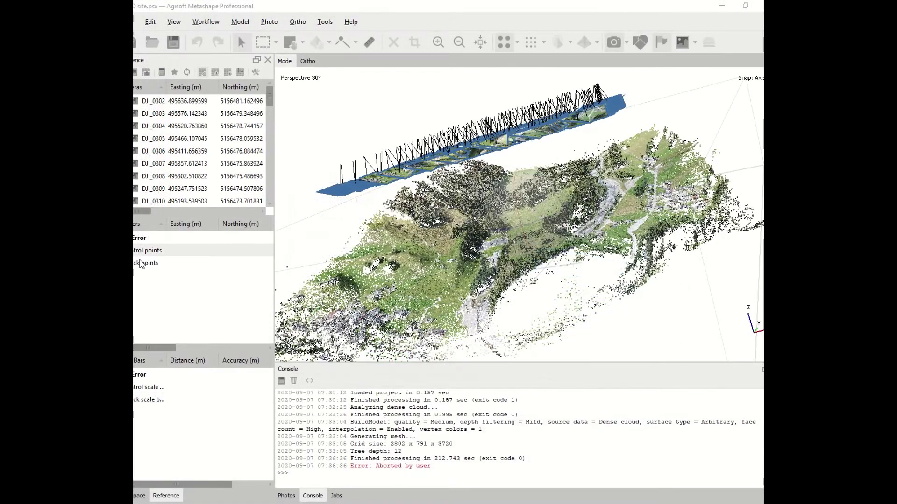
# Step: Expand Chunk 1 in the workspace and inspect the dense cloud's properties
pyautogui.click(139, 496)
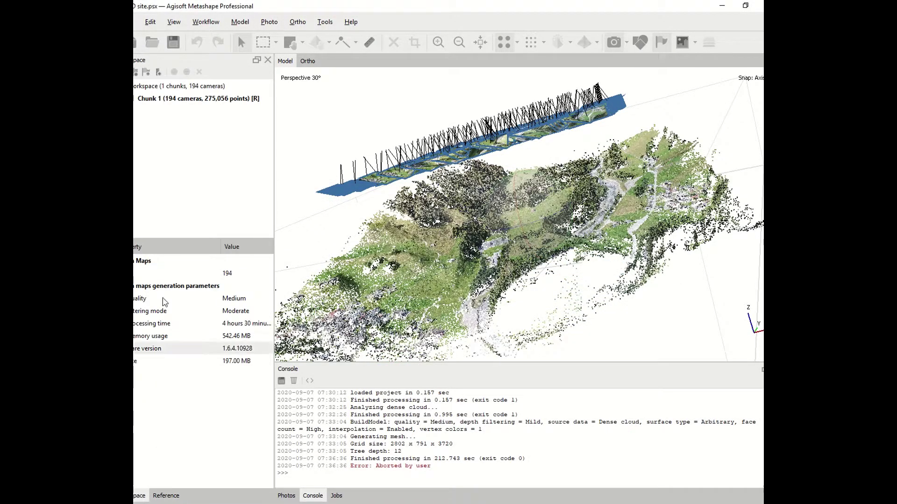
pyautogui.click(133, 98)
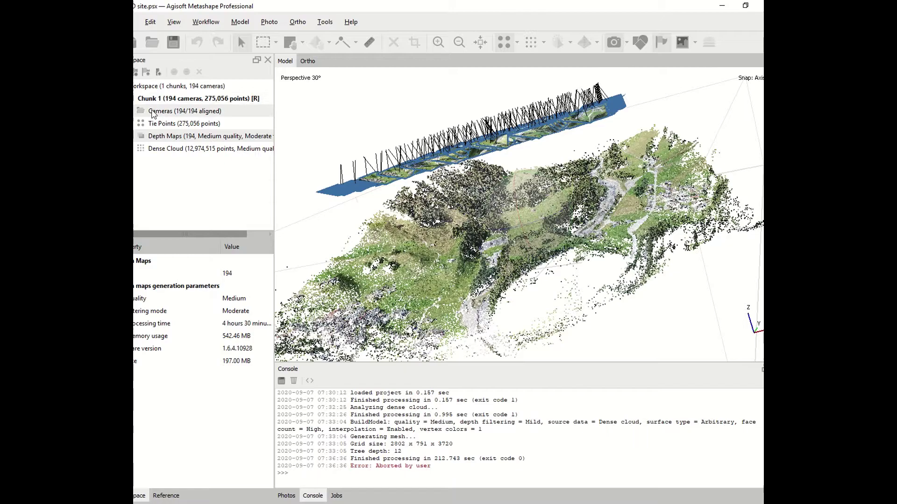
pyautogui.click(159, 149)
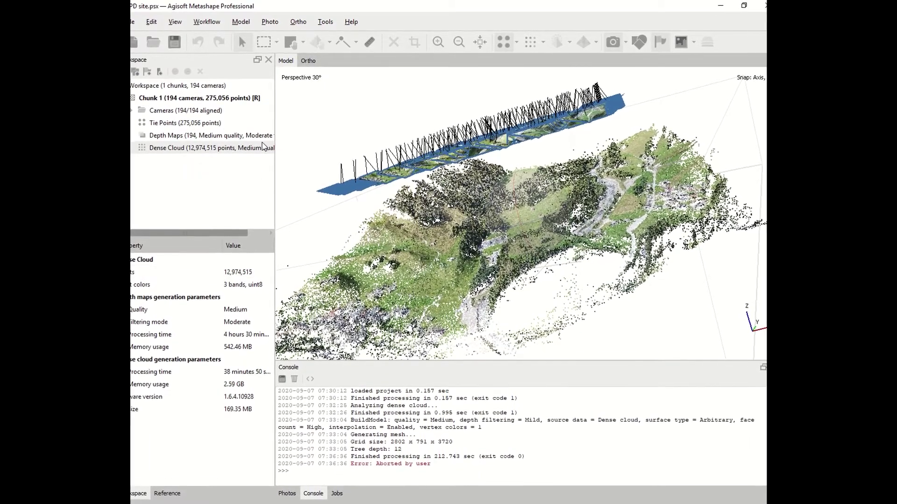
# Step: Build a mesh from the dense cloud with Arbitrary (3D) surface type, High face count, interpolation enabled and vertex colors calculated
pyautogui.click(216, 21)
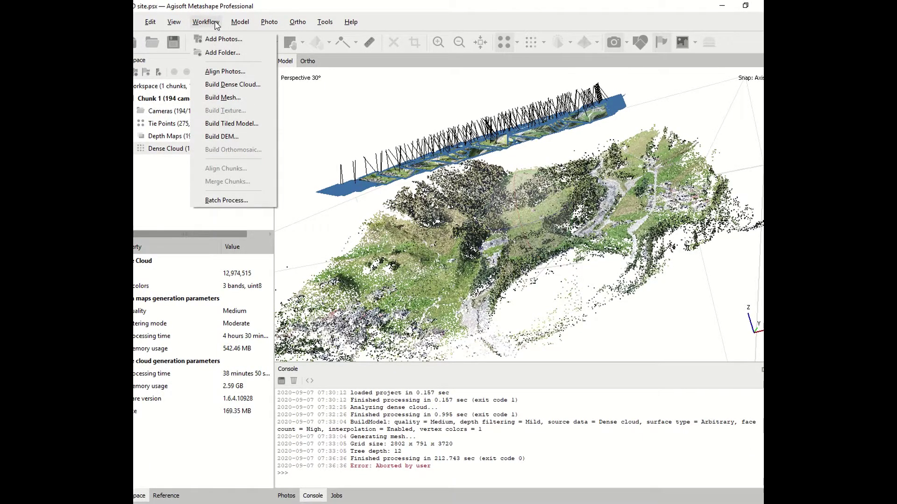
pyautogui.click(223, 97)
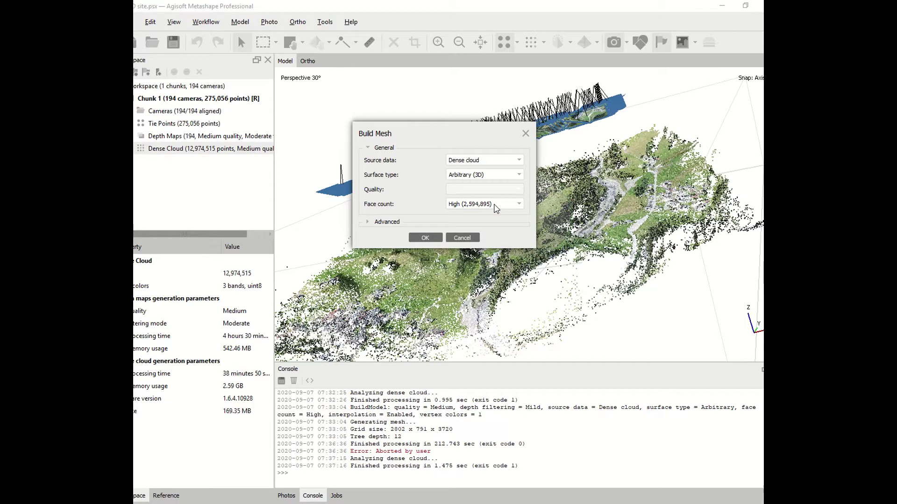
pyautogui.click(370, 223)
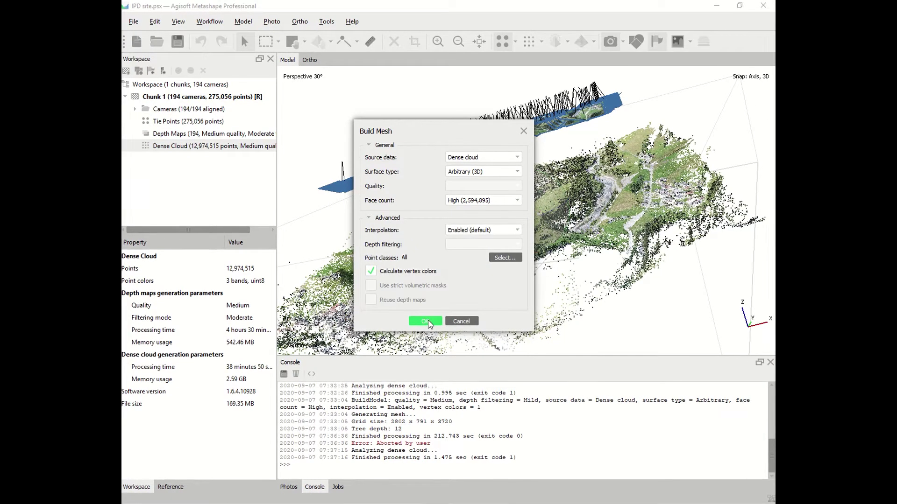
pyautogui.click(425, 321)
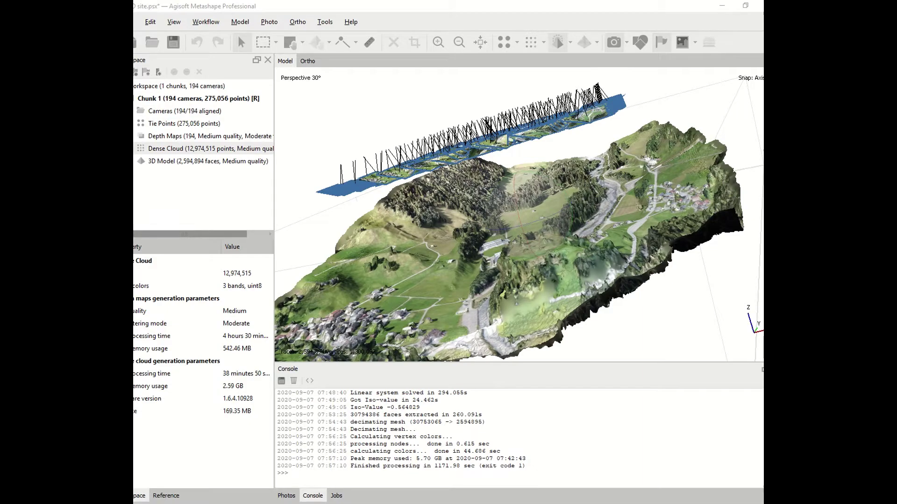
# Step: Inspect the 3D model's properties and examine the terrain mesh up close from a low angle
pyautogui.click(167, 162)
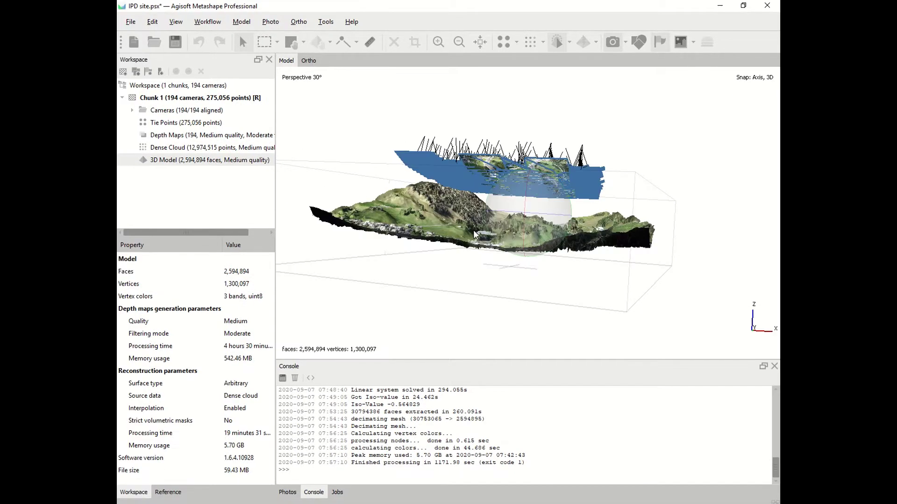
pyautogui.moveTo(477, 226); pyautogui.dragTo(518, 216)
pyautogui.scroll(10, 518, 216)
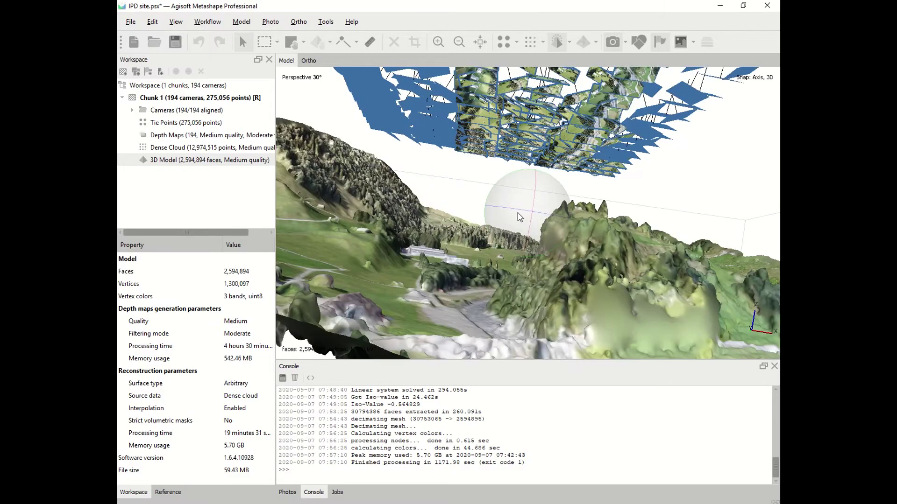
# Step: Build a DEM from the dense cloud in WGS 84 / UTM zone 32N with interpolation enabled, and show its properties
pyautogui.click(210, 22)
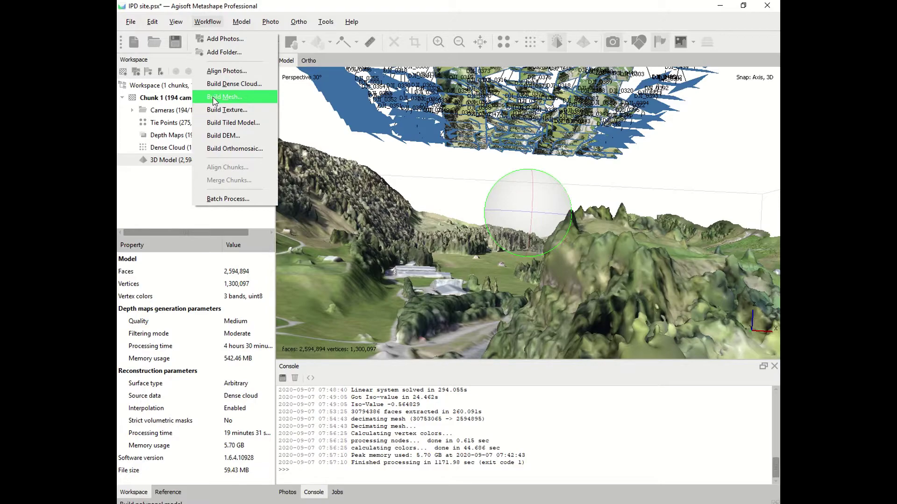
pyautogui.click(228, 140)
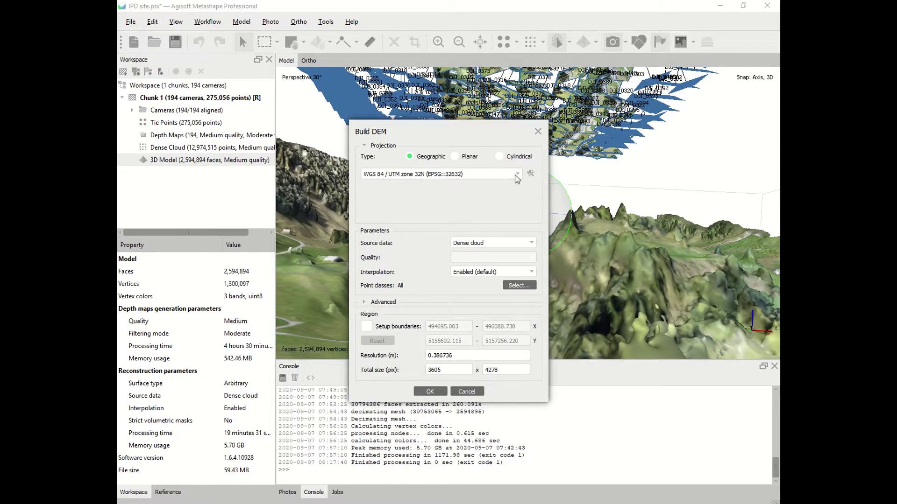
pyautogui.click(478, 178)
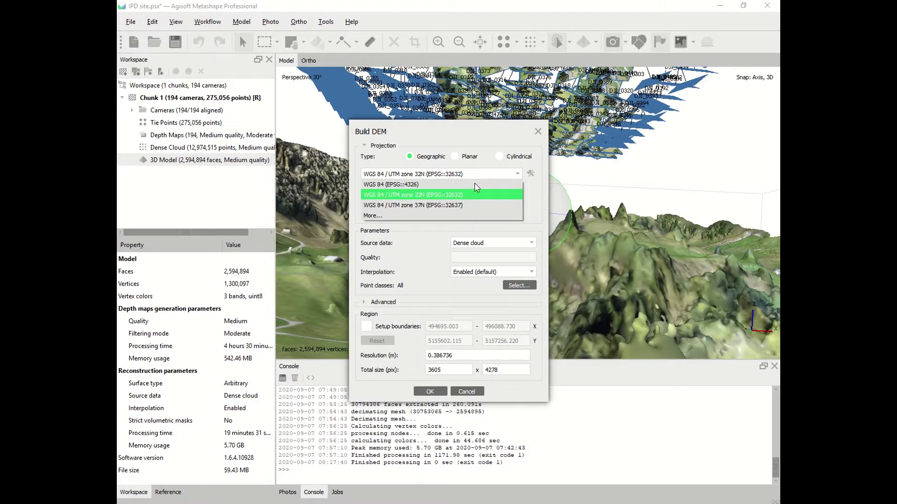
pyautogui.click(475, 194)
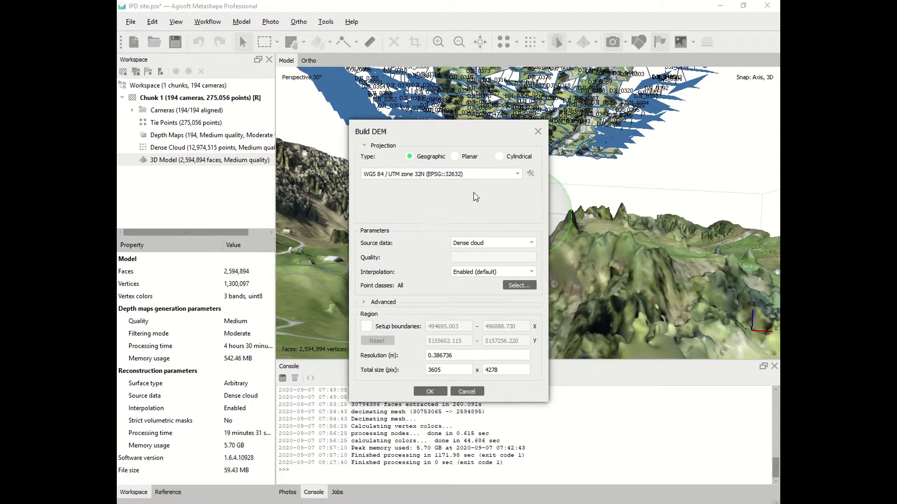
pyautogui.click(439, 393)
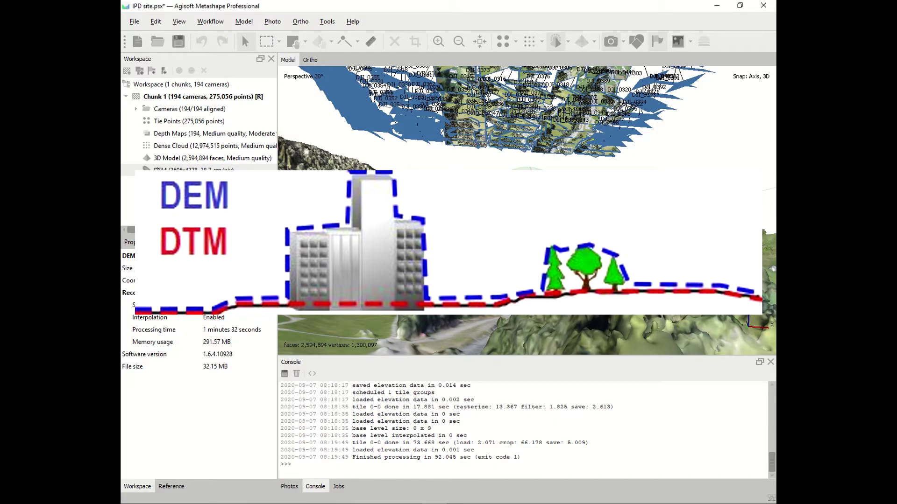
pyautogui.click(161, 158)
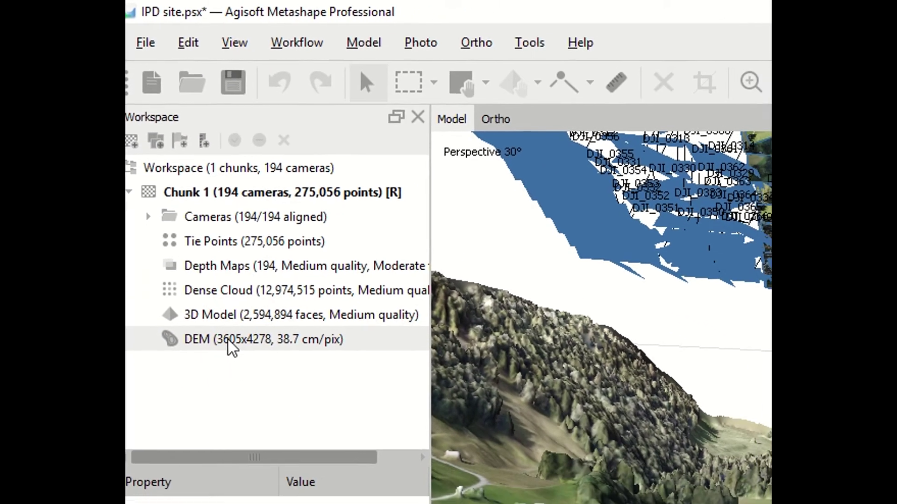
pyautogui.click(228, 341)
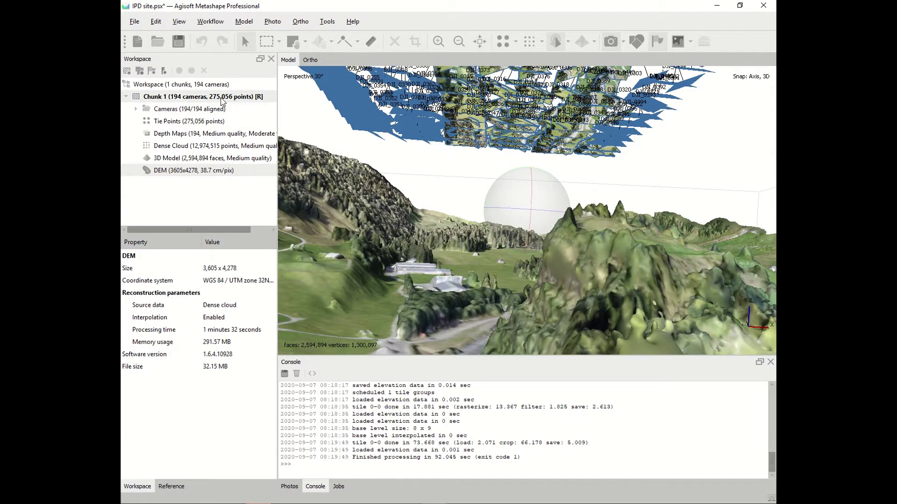
# Step: Build an orthomosaic on the DEM surface with Mosaic blending, hole filling enabled and a pixel size of 0.0966454 m
pyautogui.click(210, 24)
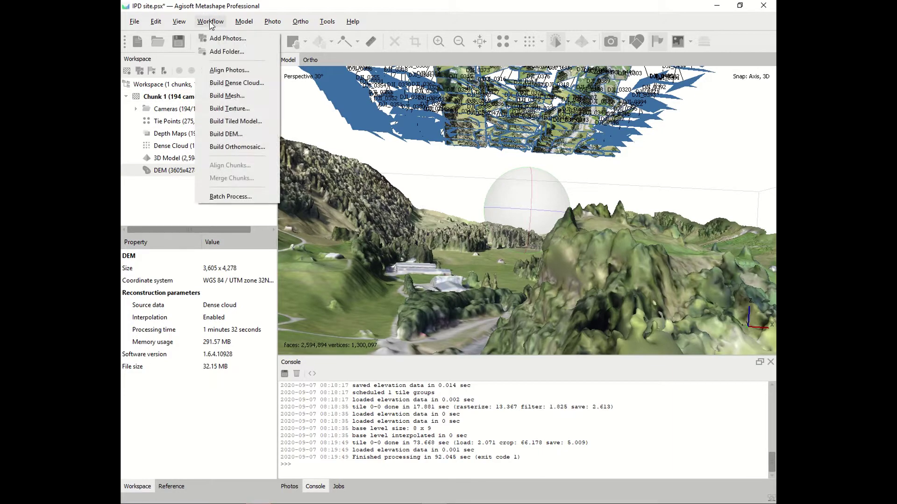
pyautogui.click(237, 148)
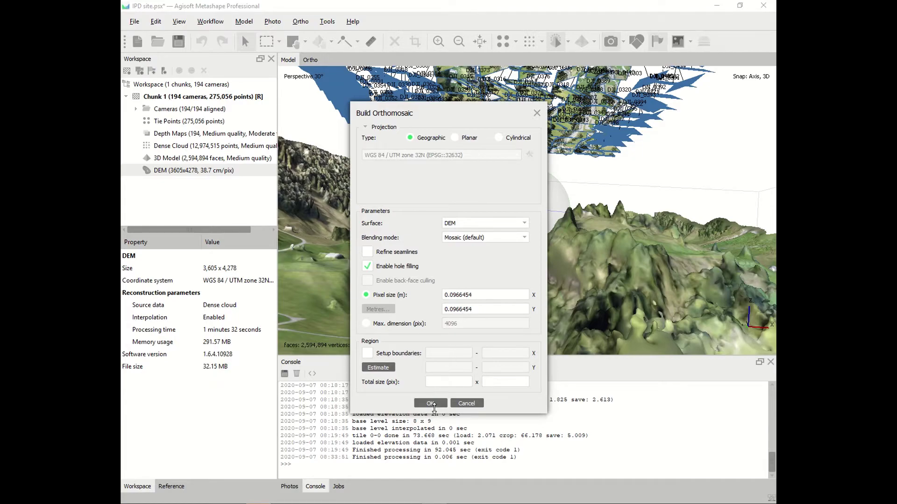
pyautogui.click(432, 404)
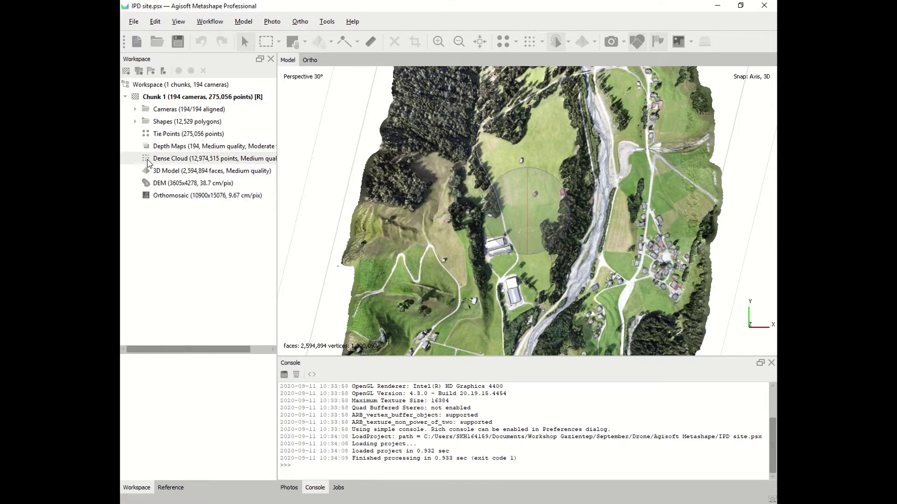
# Step: Inspect the properties of the dense cloud, the DEM and the orthomosaic in Chunk 1
pyautogui.click(168, 158)
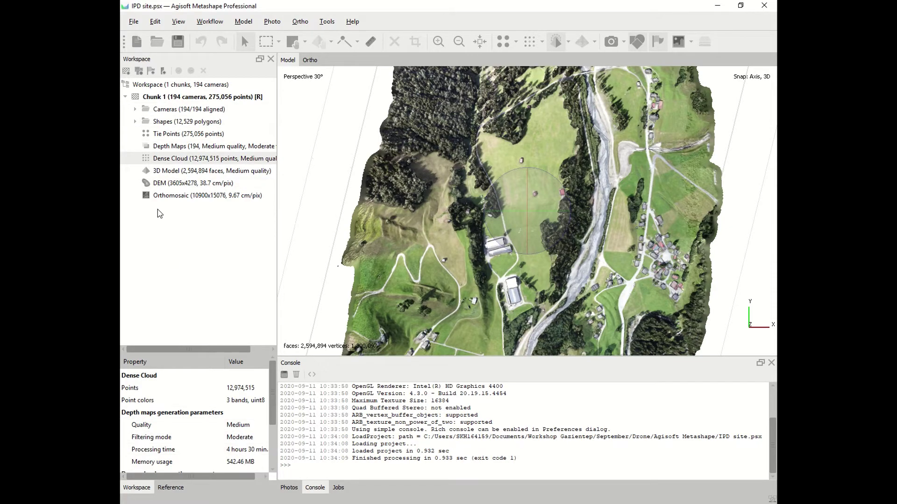
pyautogui.click(151, 184)
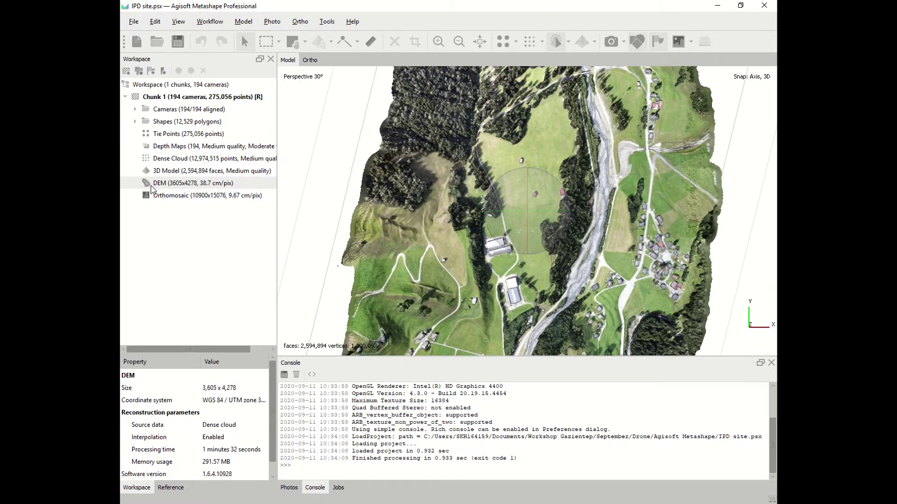
pyautogui.scroll(-1, 212, 400)
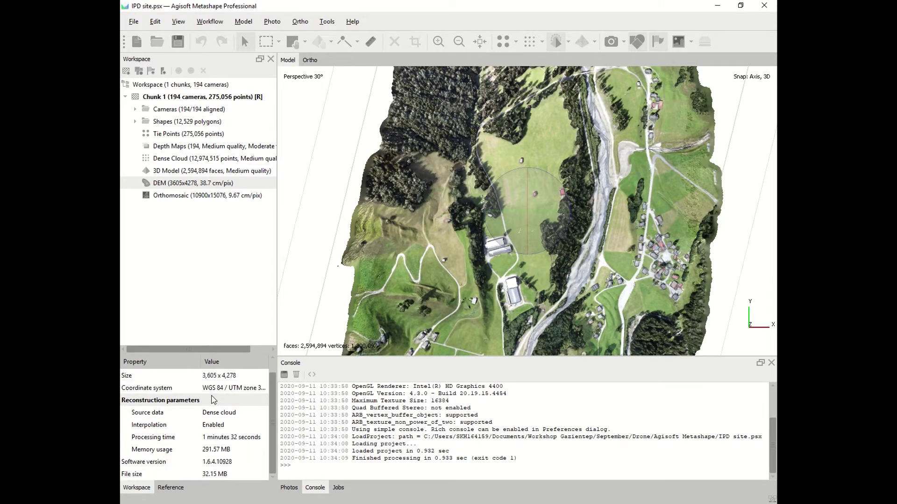
pyautogui.click(166, 197)
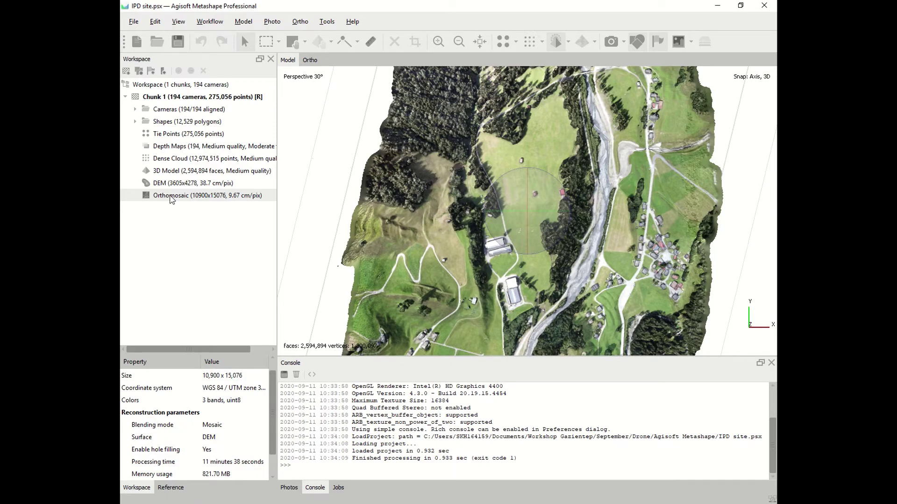
# Step: Generate the survey statistics and save the camera overlap map as Statistic.jpg in the project folder
pyautogui.click(327, 22)
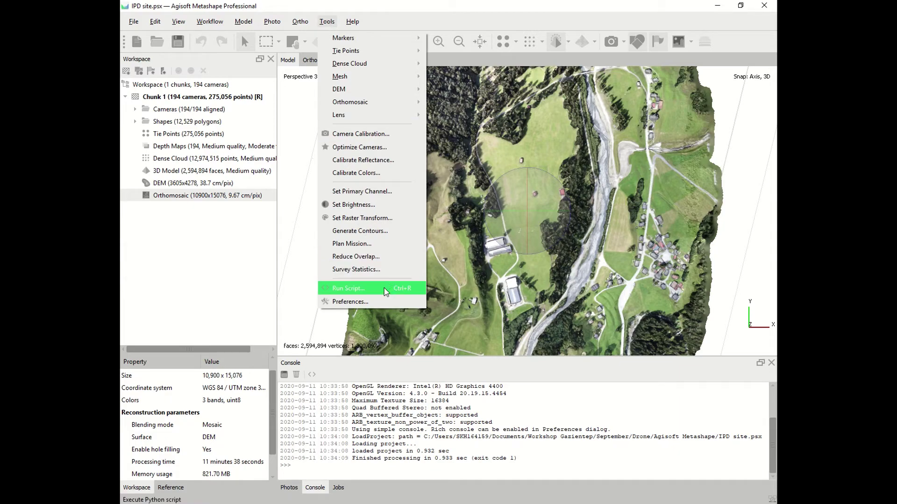
pyautogui.click(369, 270)
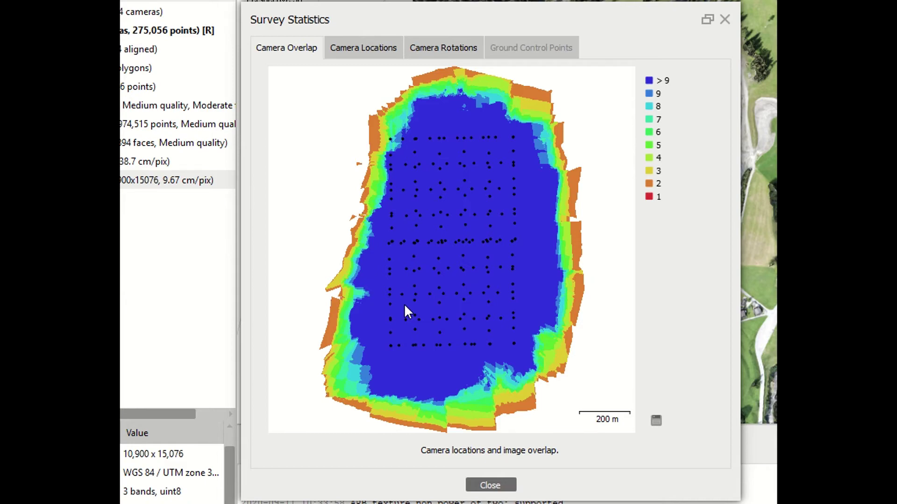
pyautogui.click(655, 426)
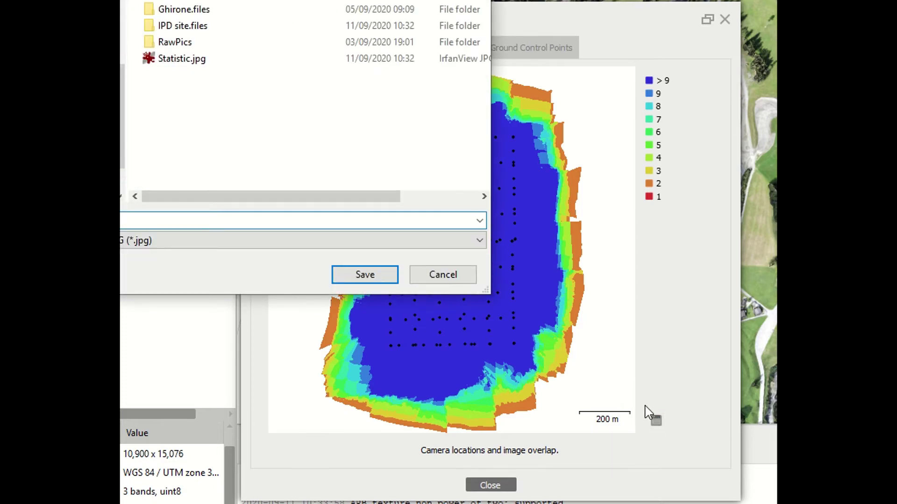
pyautogui.click(187, 60)
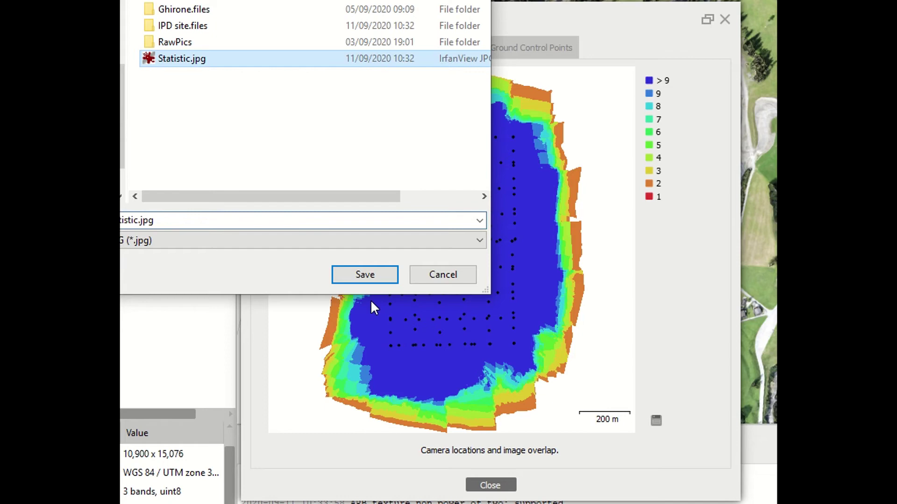
pyautogui.click(366, 276)
pyautogui.click(542, 275)
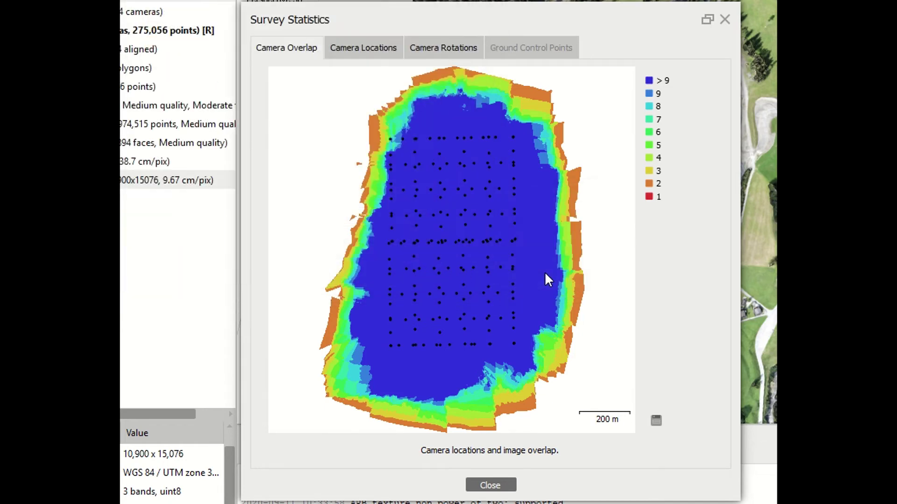
pyautogui.click(491, 484)
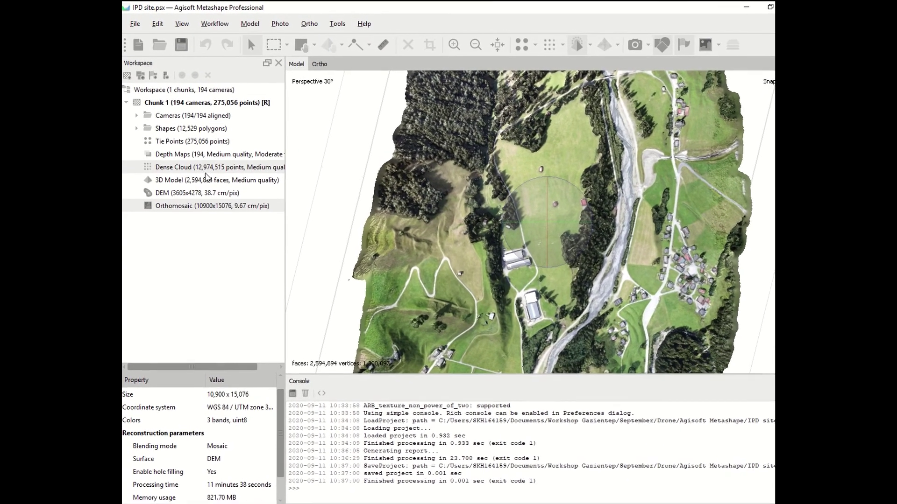
# Step: Open the dense cloud export with ASPRS LAS as the file type, and cancel it without saving
pyautogui.click(206, 173)
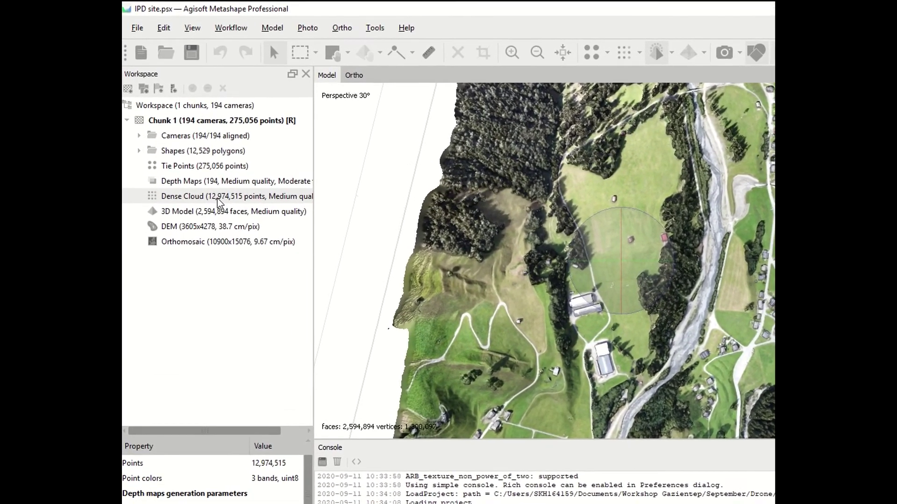
pyautogui.rightClick(216, 193)
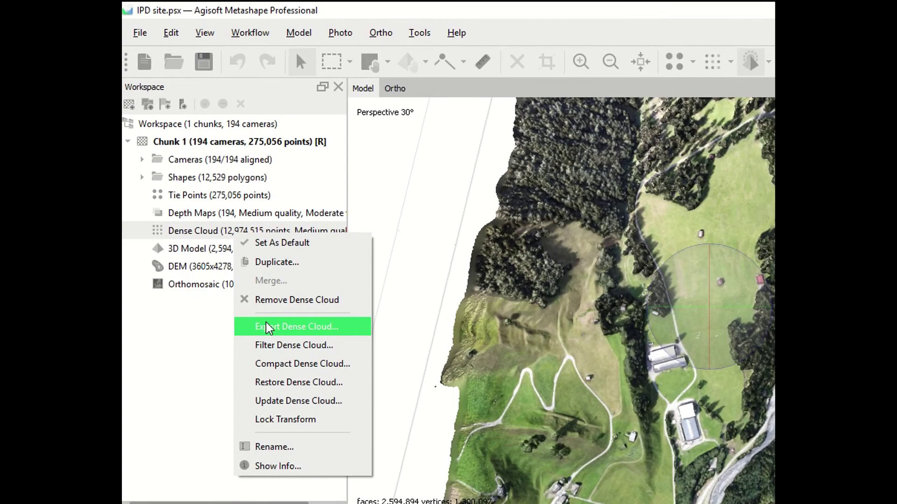
pyautogui.click(259, 304)
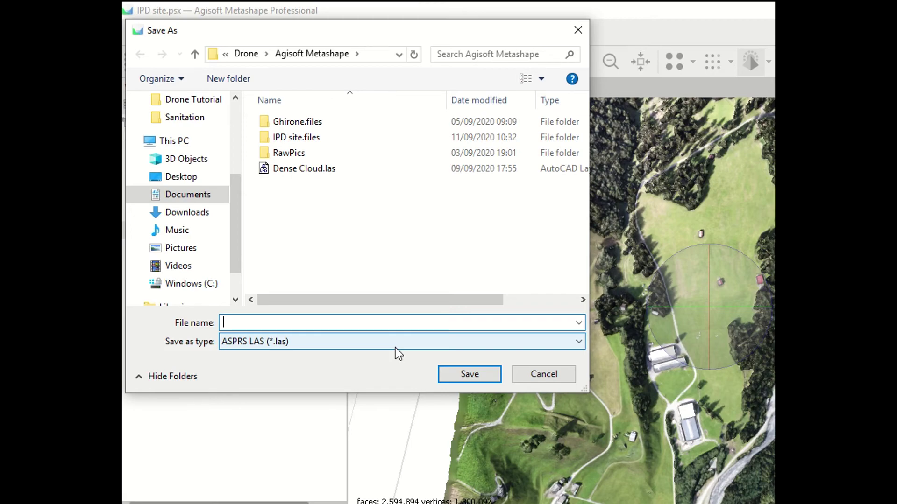
pyautogui.click(544, 374)
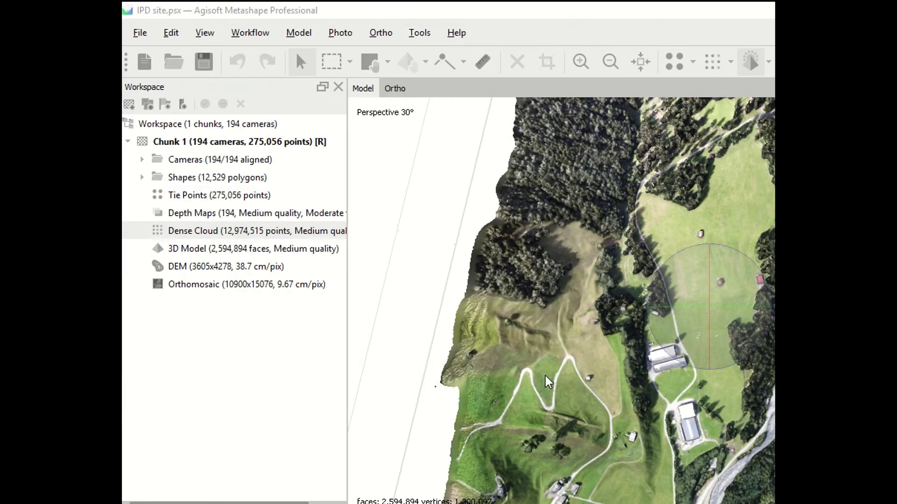
# Step: Look through the export formats for the DEM, including TIFF/BIL/XYZ, and for the orthomosaic, including JPEG/TIFF/PNG
pyautogui.rightClick(216, 272)
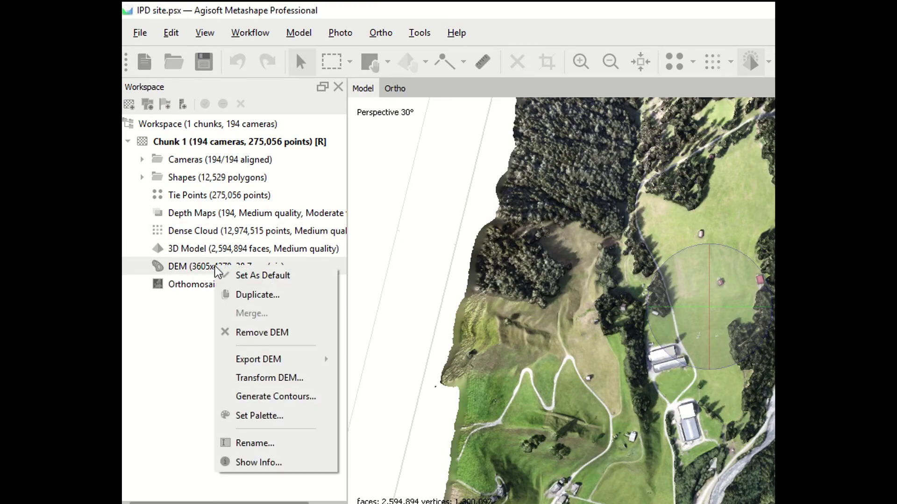
pyautogui.moveTo(260, 366)
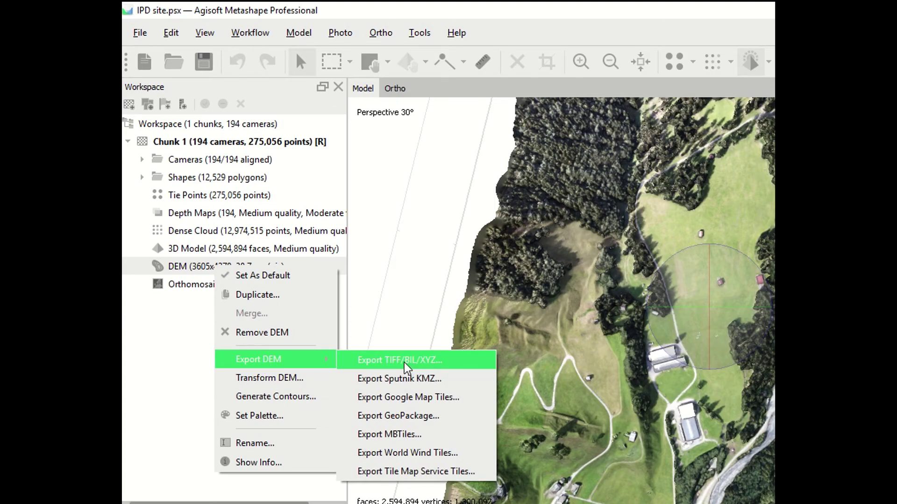
pyautogui.rightClick(192, 287)
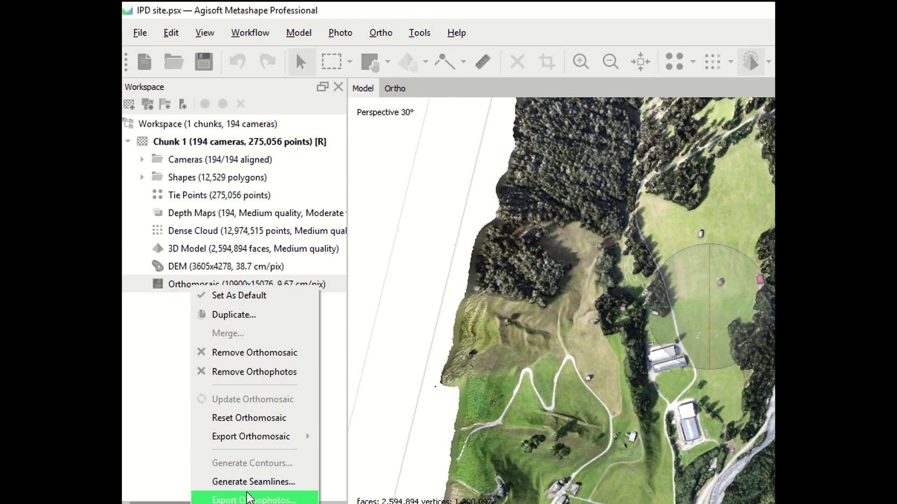
pyautogui.moveTo(258, 448)
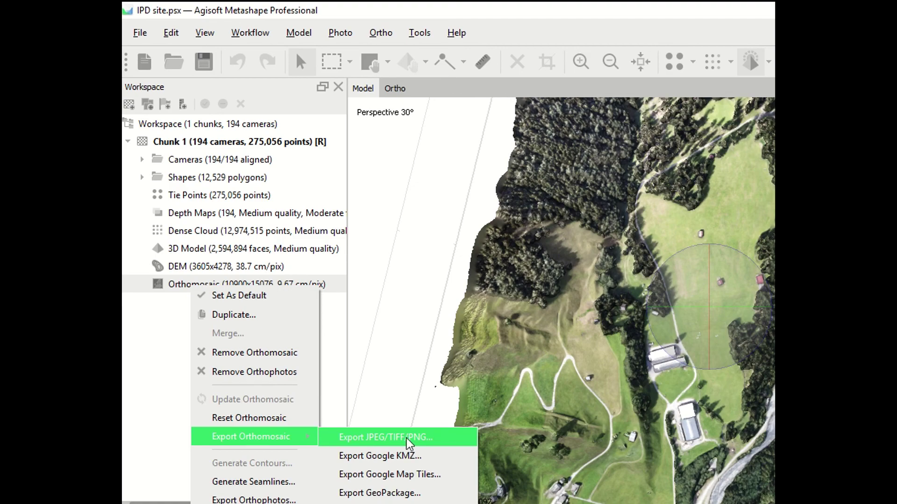
pyautogui.click(224, 67)
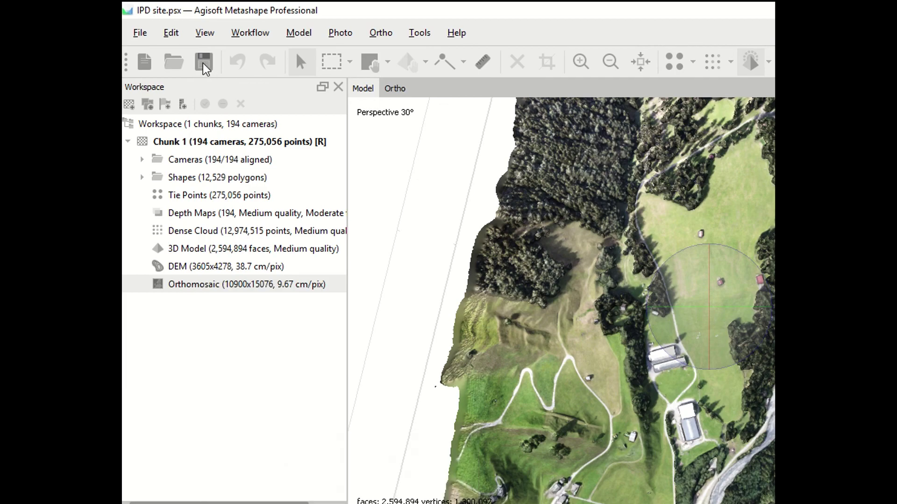